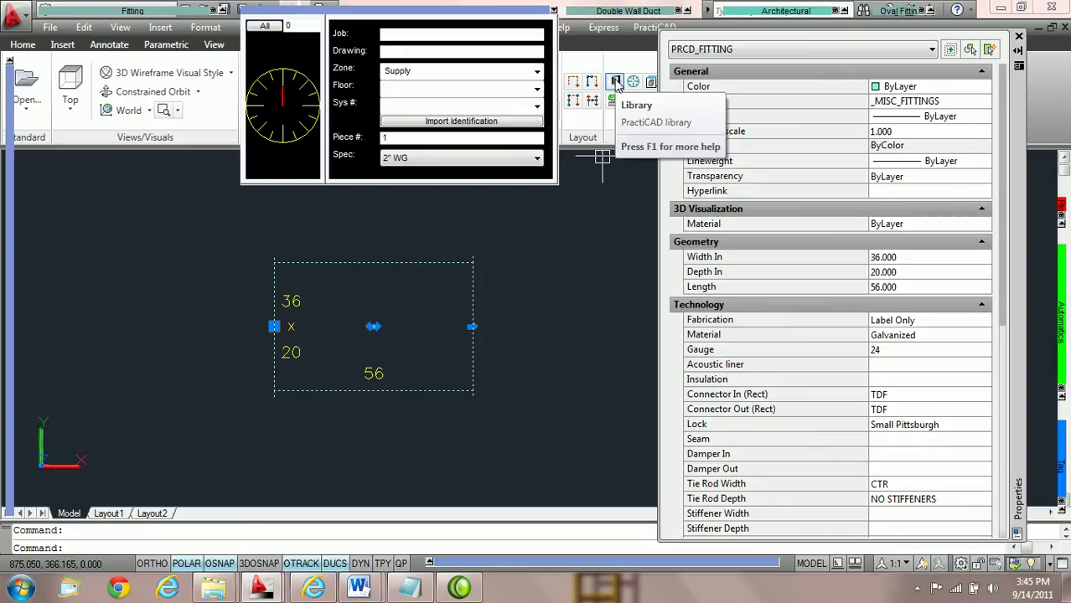
Step: Examine the Ductwork settings in the PractiCAD library, including the ductline editing options, and close the library
{"action": "left_click", "coordinate": [616, 82]}
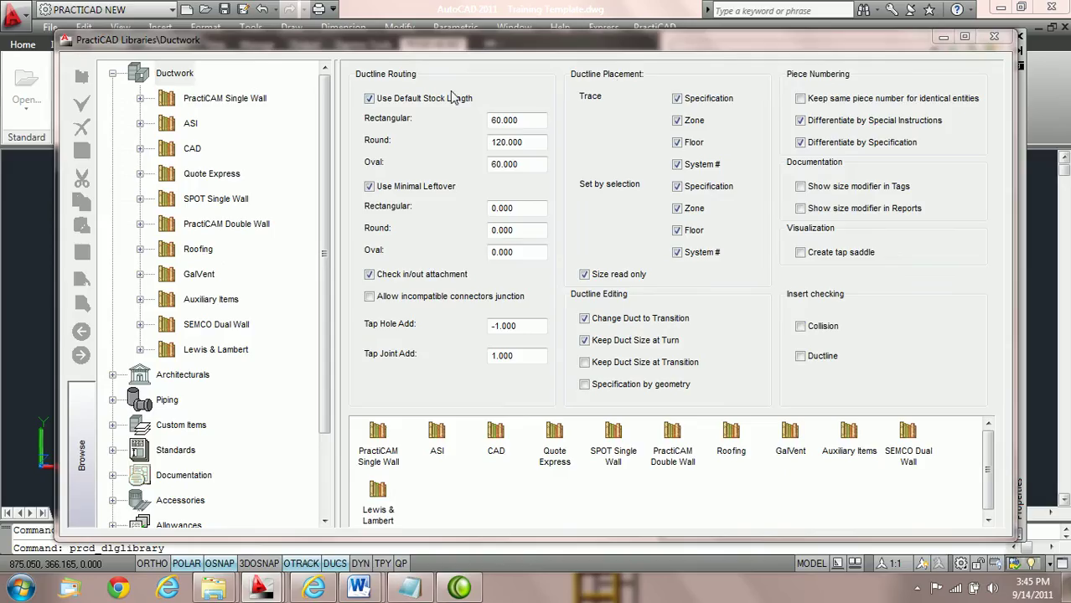
{"action": "left_click", "coordinate": [181, 75]}
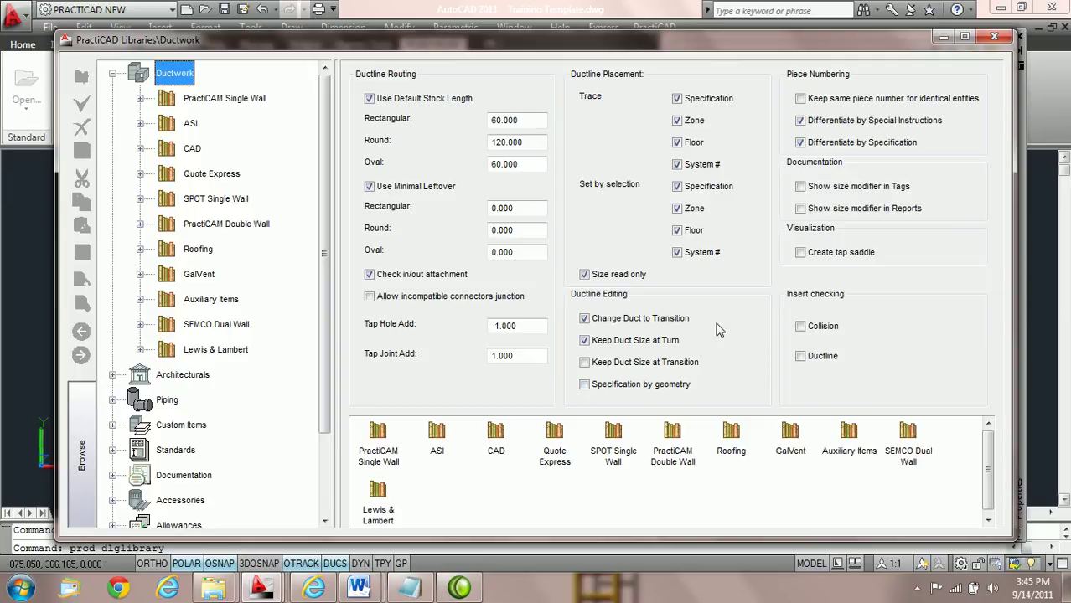
{"action": "left_click", "coordinate": [995, 38]}
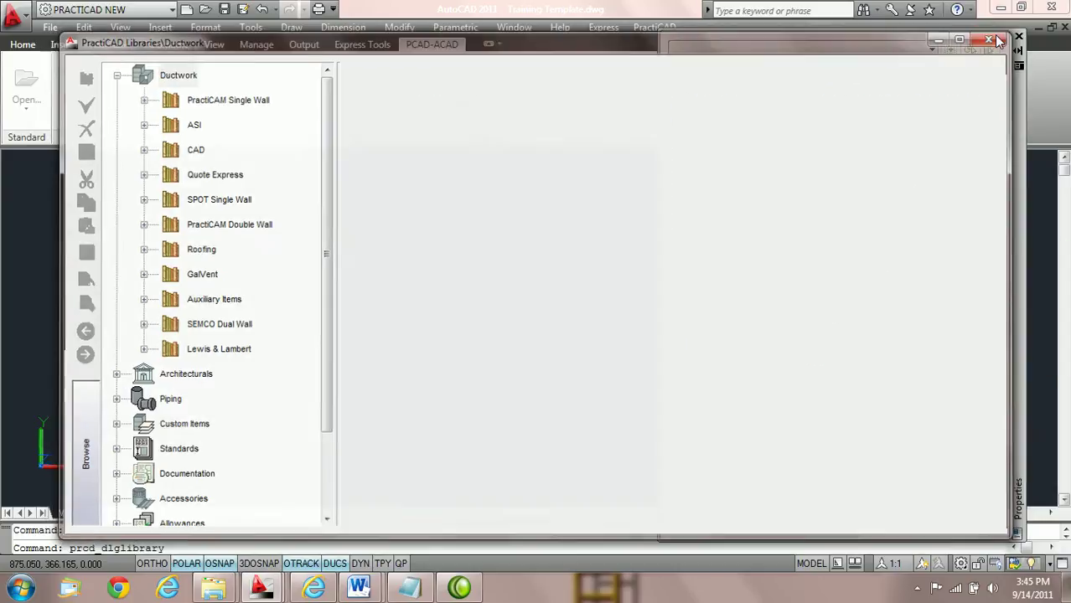
Step: Set both the inlet and outlet rectangular connectors of the straight duct to S&D, leaving the duct deselected
{"action": "left_click", "coordinate": [409, 263]}
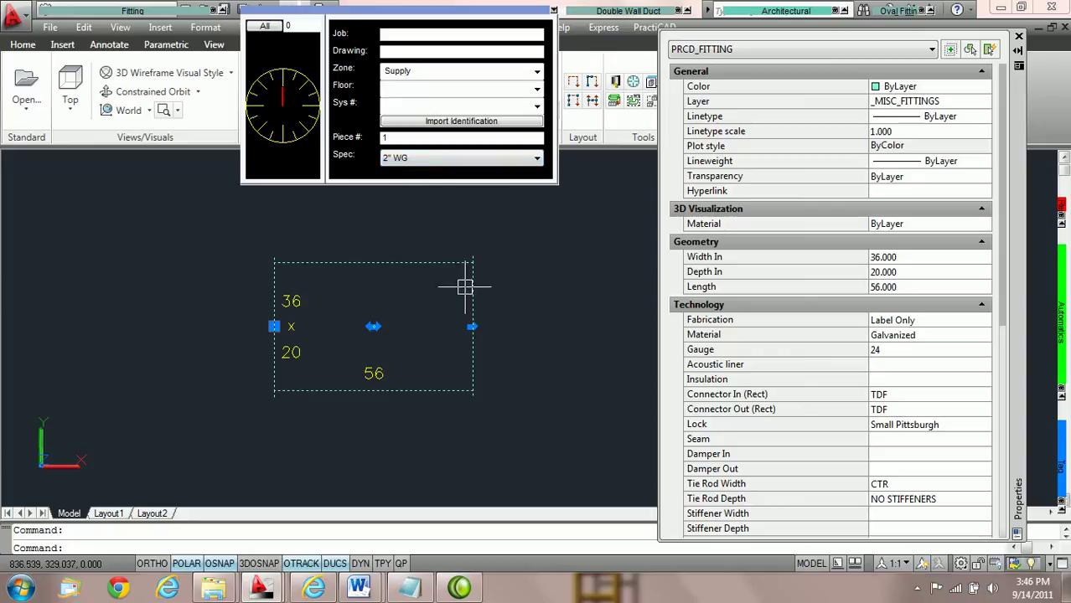
{"action": "mouse_move", "coordinate": [474, 288]}
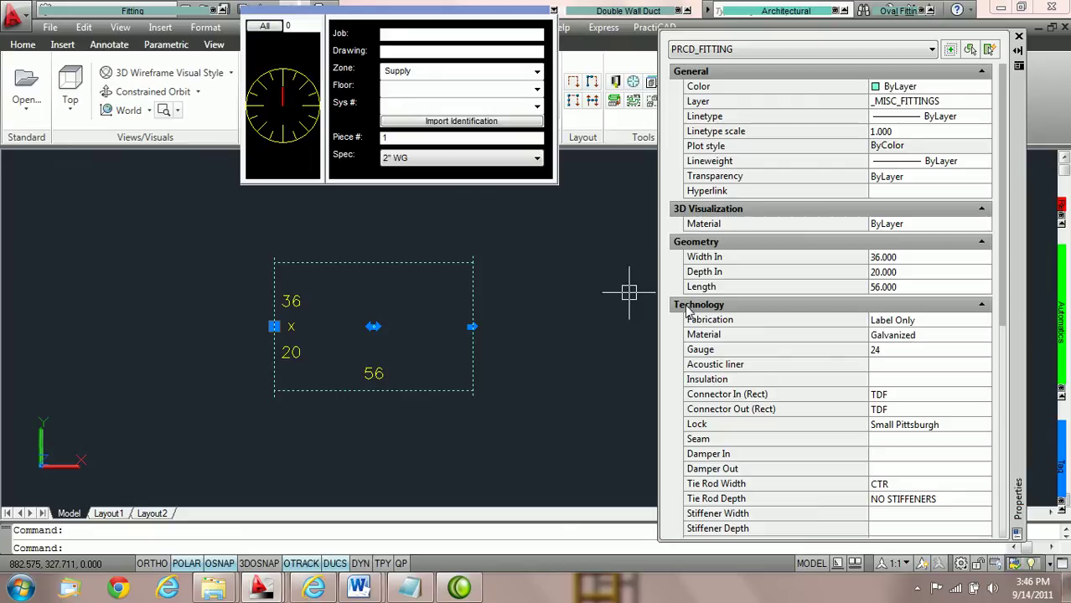
{"action": "scroll", "coordinate": [749, 251], "scroll_direction": "down", "scroll_amount": 4}
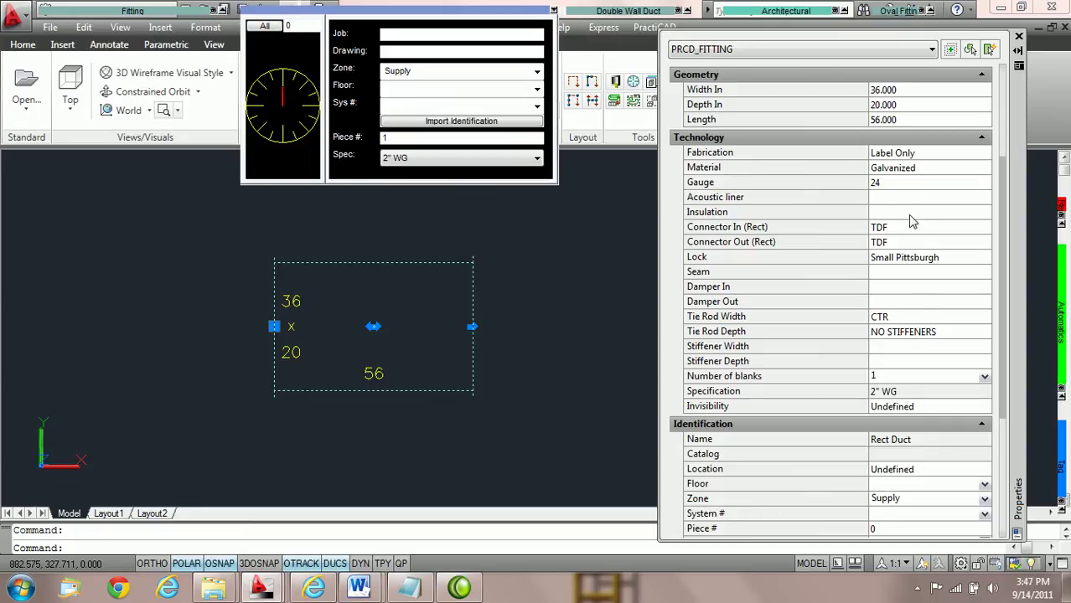
{"action": "scroll", "coordinate": [914, 159], "scroll_direction": "up", "scroll_amount": 3}
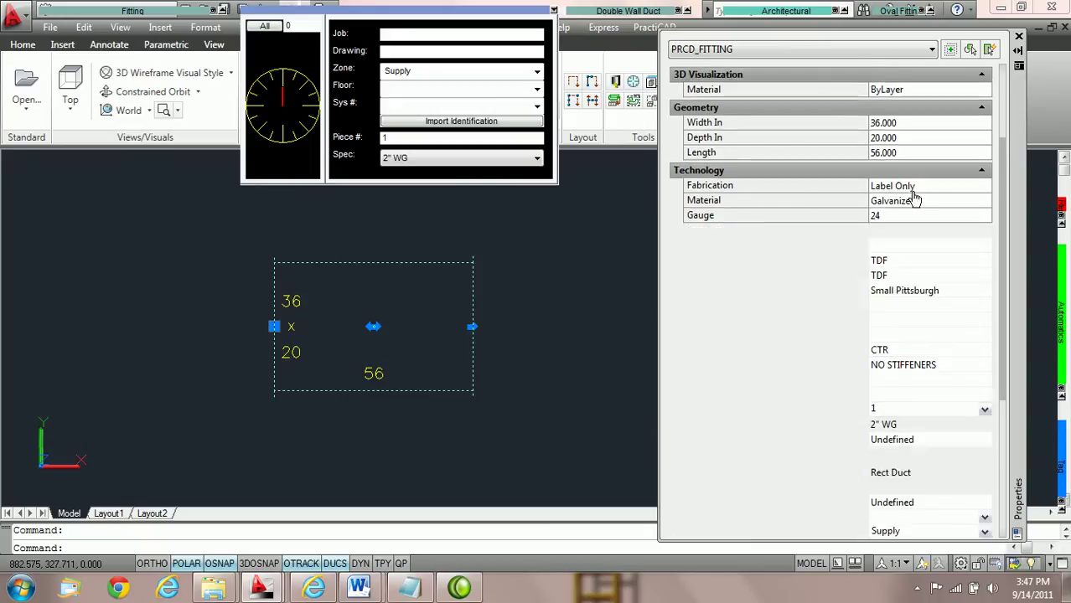
{"action": "left_click", "coordinate": [979, 322]}
{"action": "left_click", "coordinate": [982, 320]}
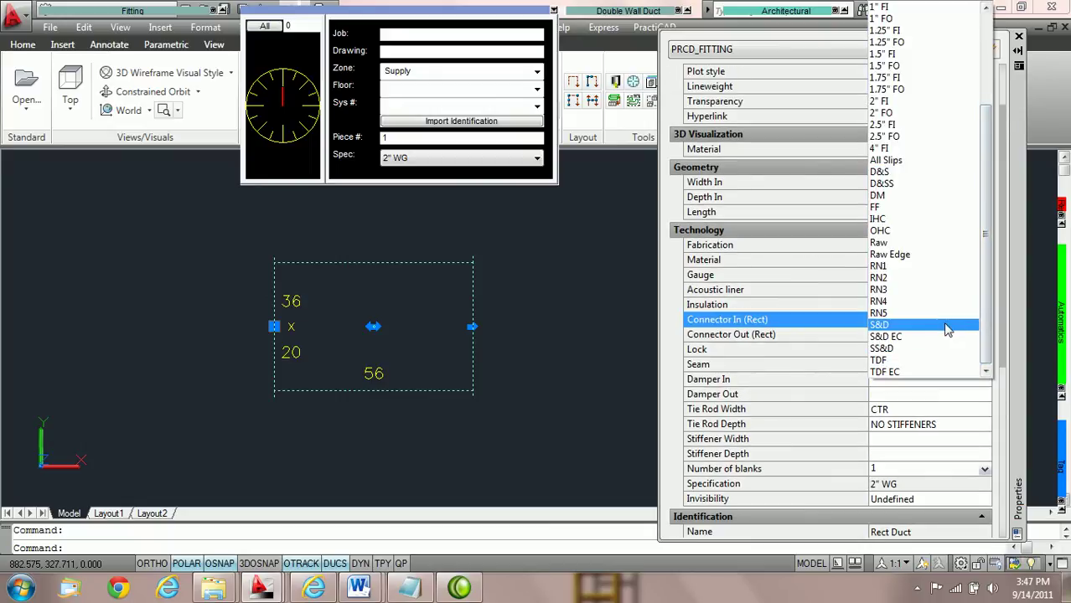
{"action": "left_click", "coordinate": [948, 327]}
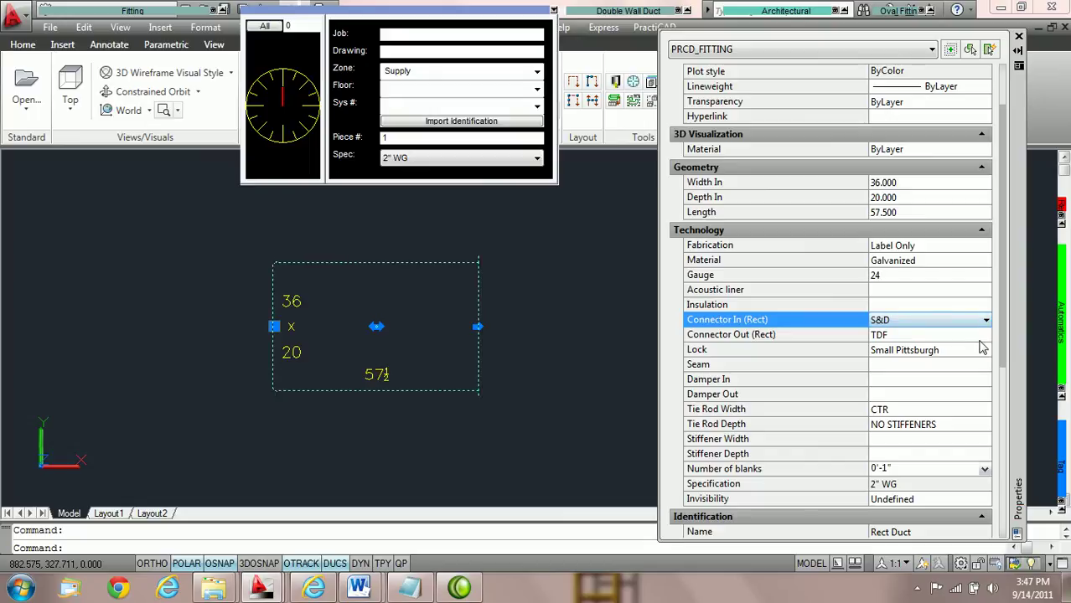
{"action": "left_click", "coordinate": [982, 336]}
{"action": "left_click", "coordinate": [986, 337]}
{"action": "left_click", "coordinate": [962, 326]}
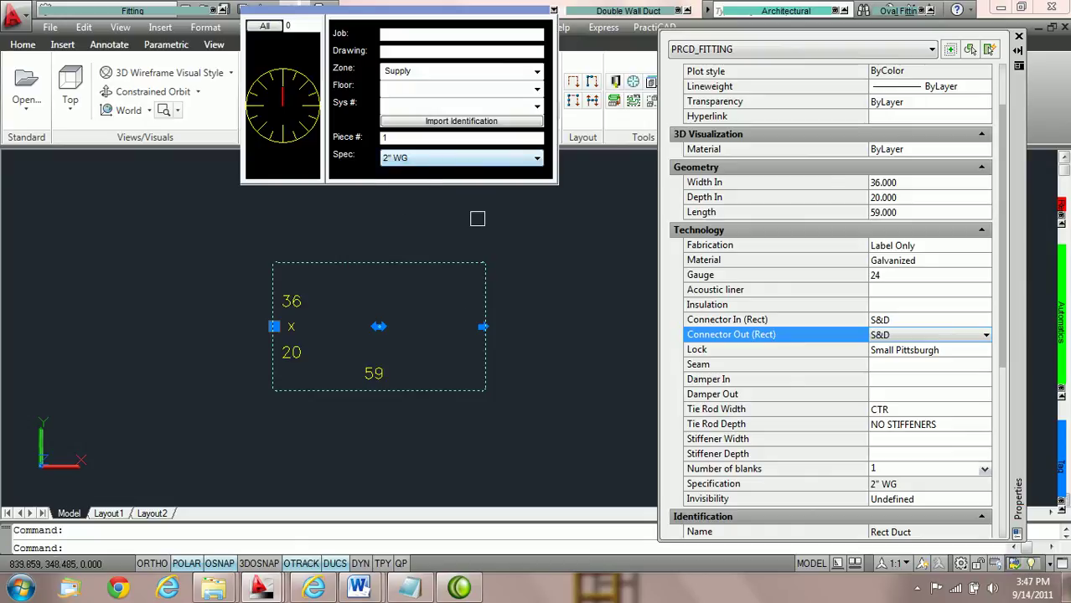
{"action": "key", "text": "Escape"}
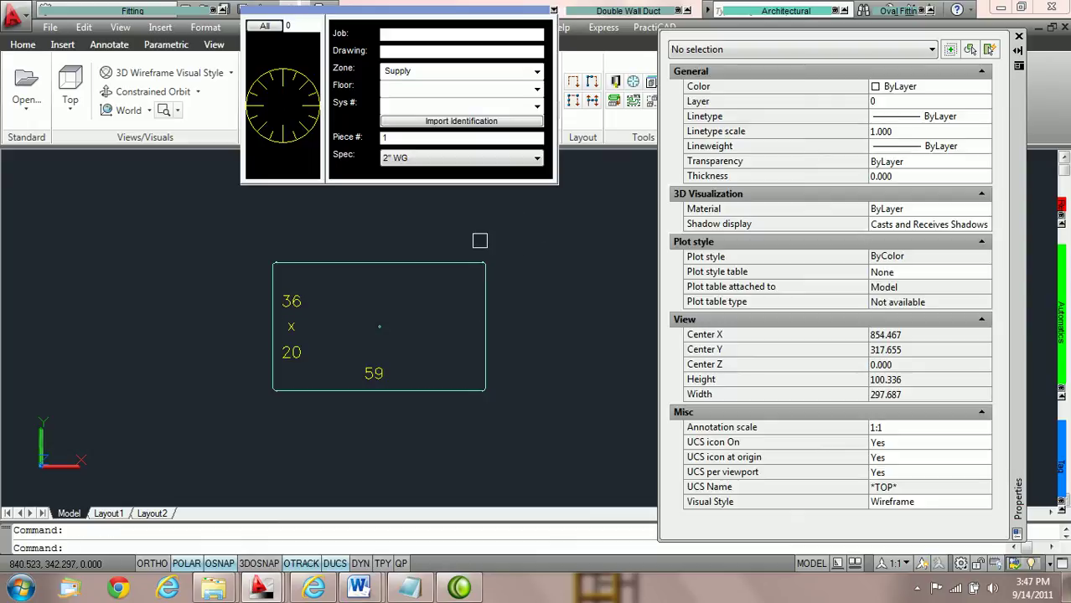
Step: Select the rectangular duct and set its acoustic liner to 1" Acoustic Liner
{"action": "left_click", "coordinate": [436, 258]}
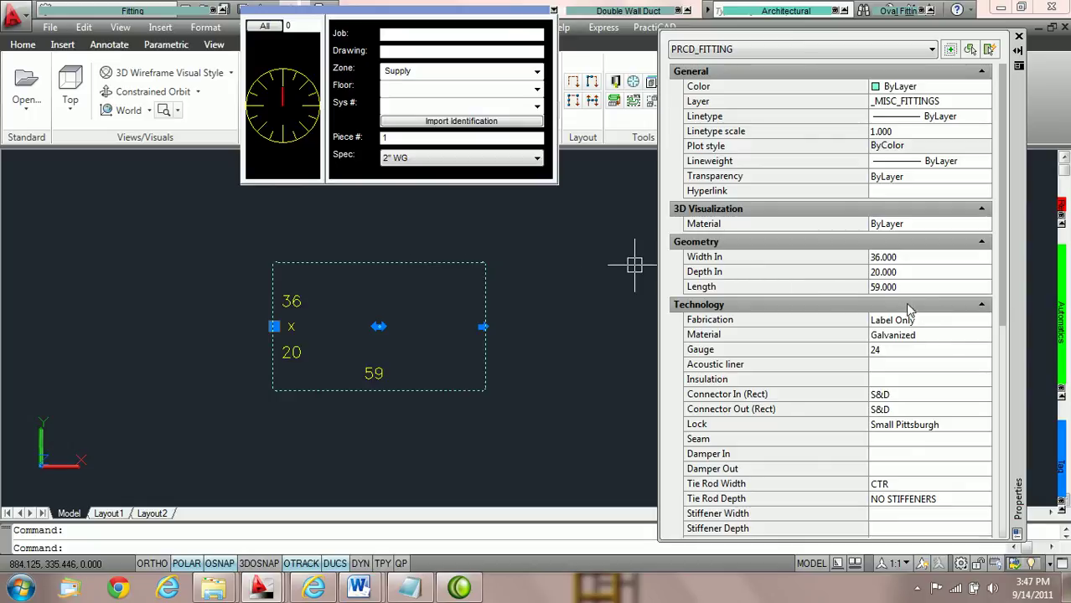
{"action": "left_click", "coordinate": [985, 368]}
{"action": "left_click", "coordinate": [985, 369]}
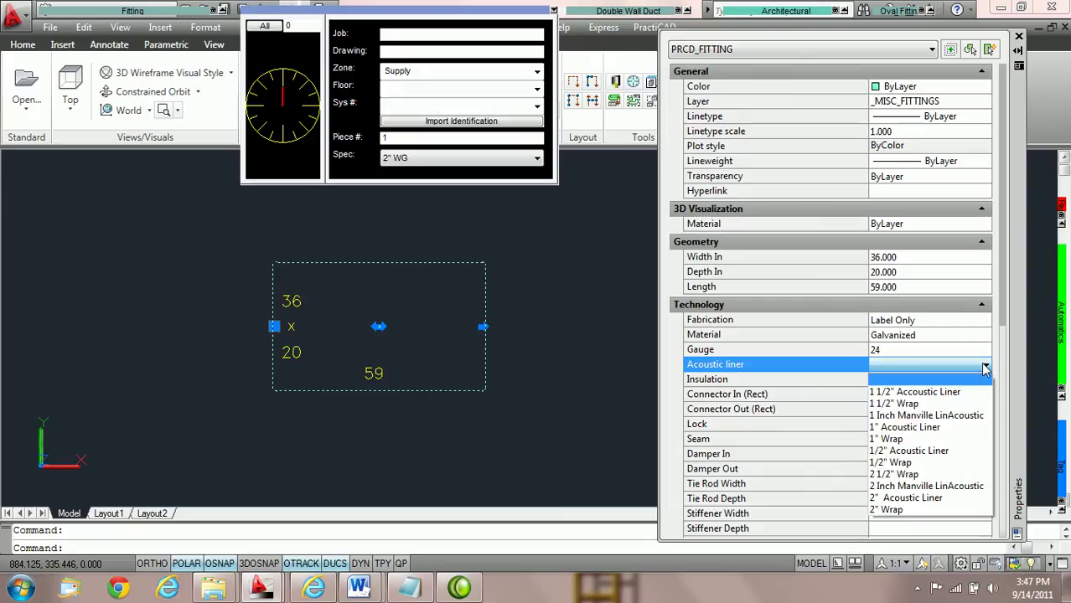
{"action": "left_click", "coordinate": [930, 429]}
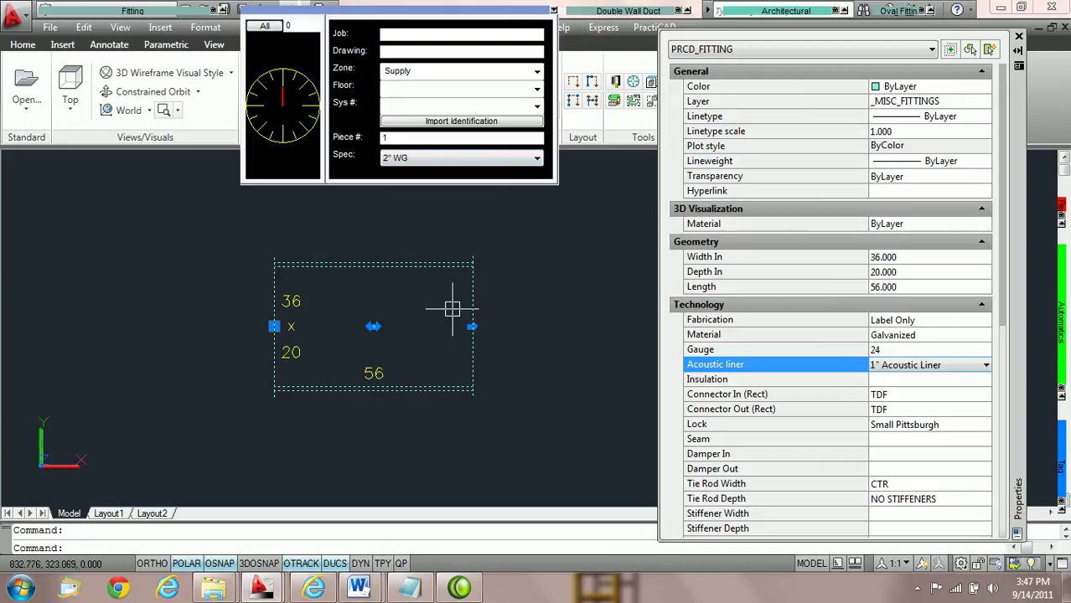
Step: Enable Specification by geometry in the PractiCAD library's Ductwork settings, save the change and close the library
{"action": "mouse_move", "coordinate": [454, 313]}
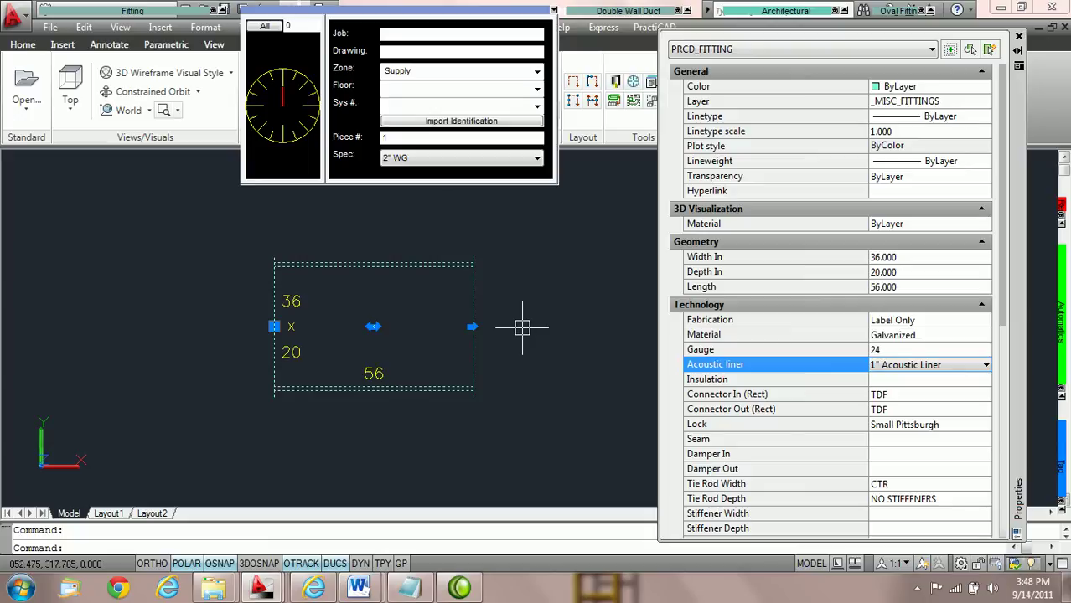
{"action": "left_click", "coordinate": [616, 83]}
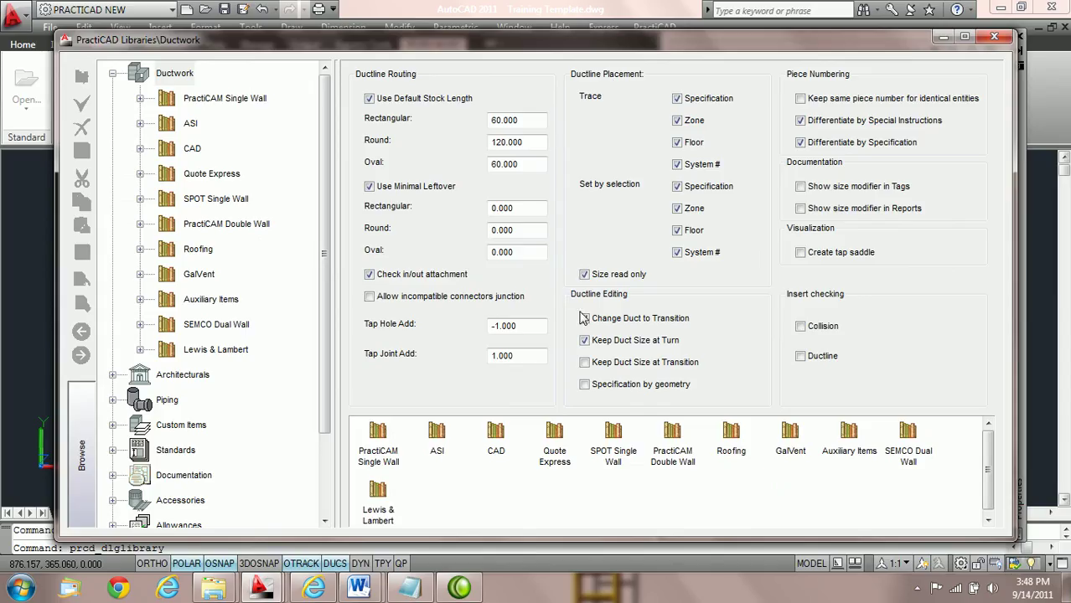
{"action": "left_click", "coordinate": [585, 386]}
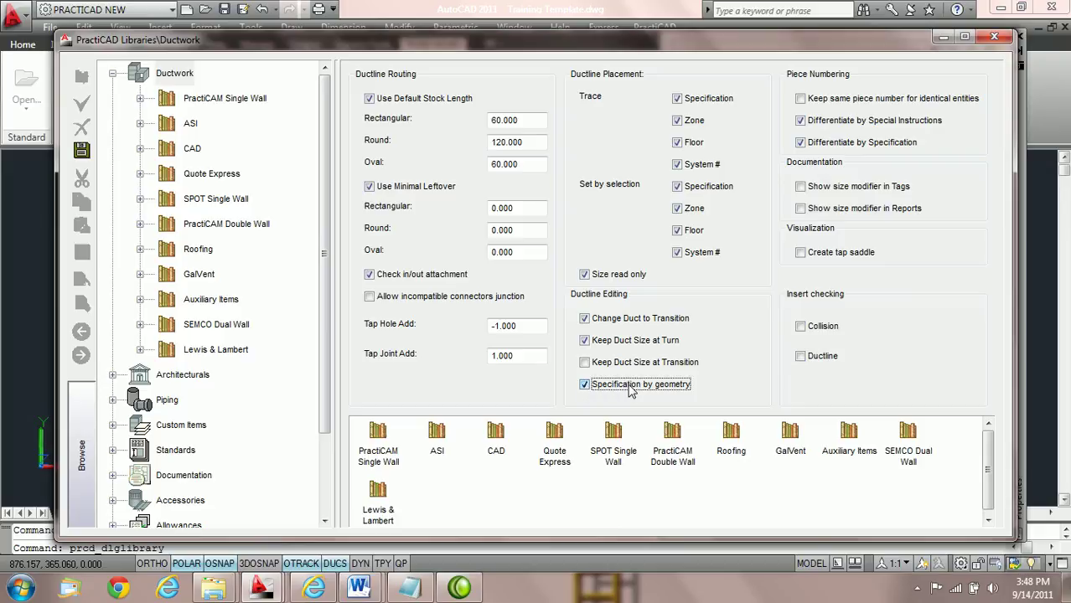
{"action": "left_click", "coordinate": [81, 155]}
{"action": "left_click", "coordinate": [992, 39]}
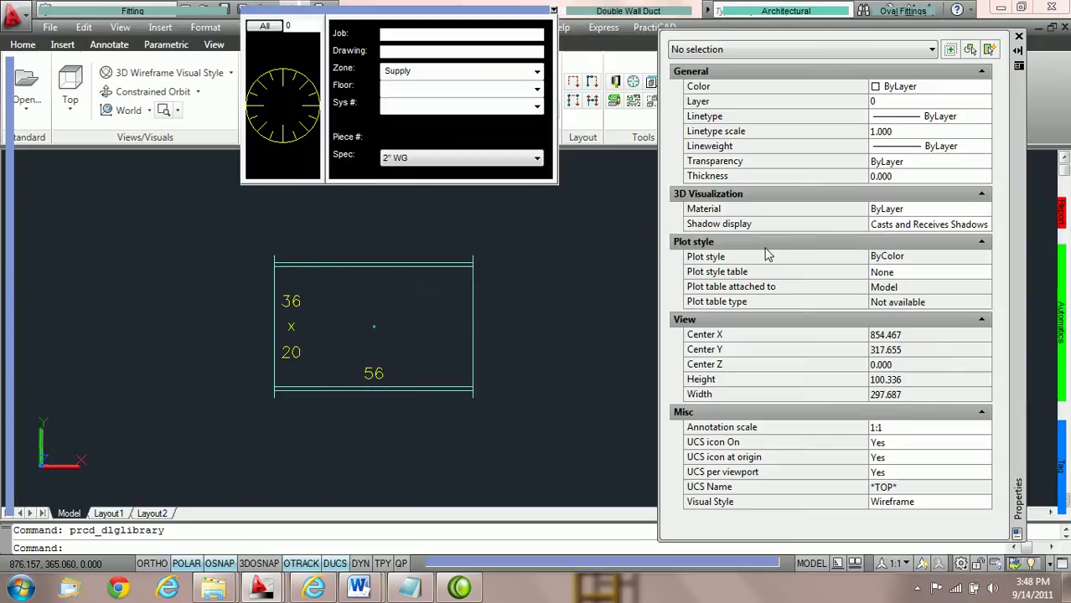
Step: Select the rectangular duct again and clear its acoustic liner so the field is blank
{"action": "left_click", "coordinate": [470, 290]}
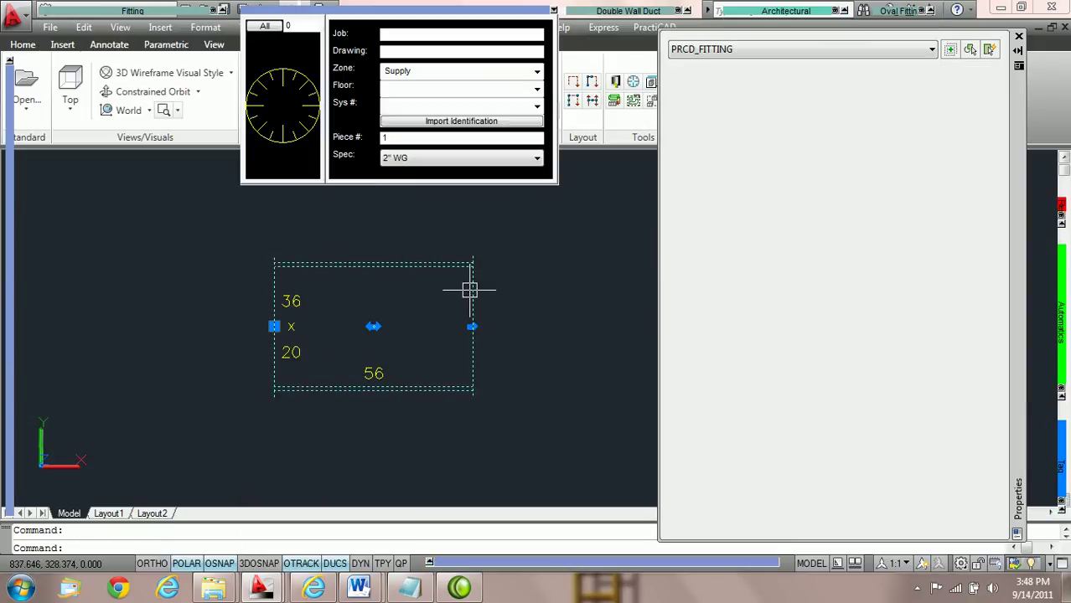
{"action": "left_click", "coordinate": [982, 367]}
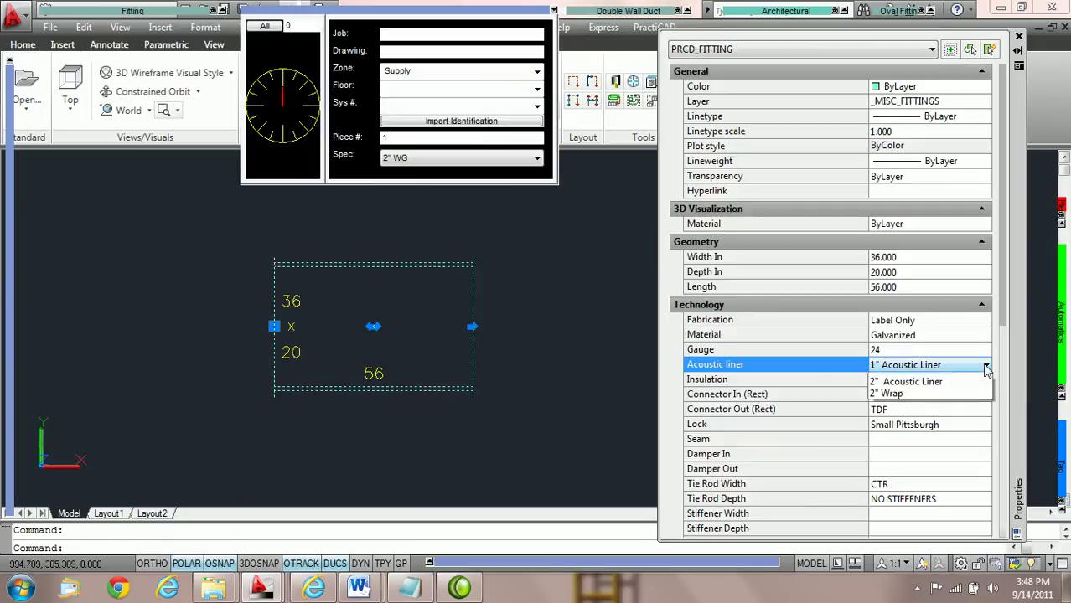
{"action": "left_click", "coordinate": [985, 366]}
{"action": "left_click", "coordinate": [968, 382]}
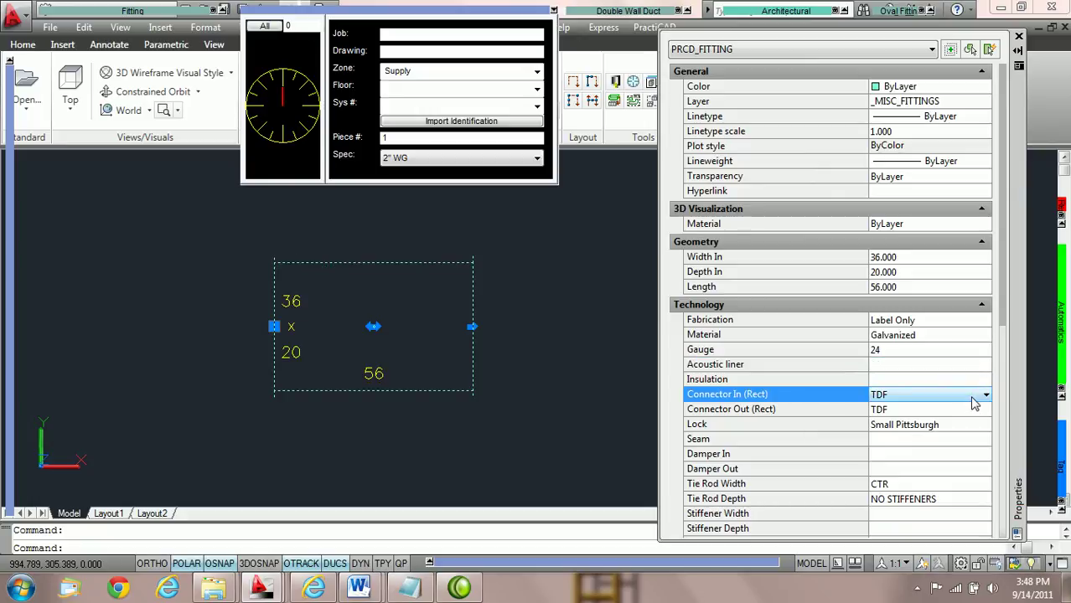
Step: Change the duct's Connector In and Connector Out from TDF to S&D and deselect the duct
{"action": "double_click", "coordinate": [974, 394]}
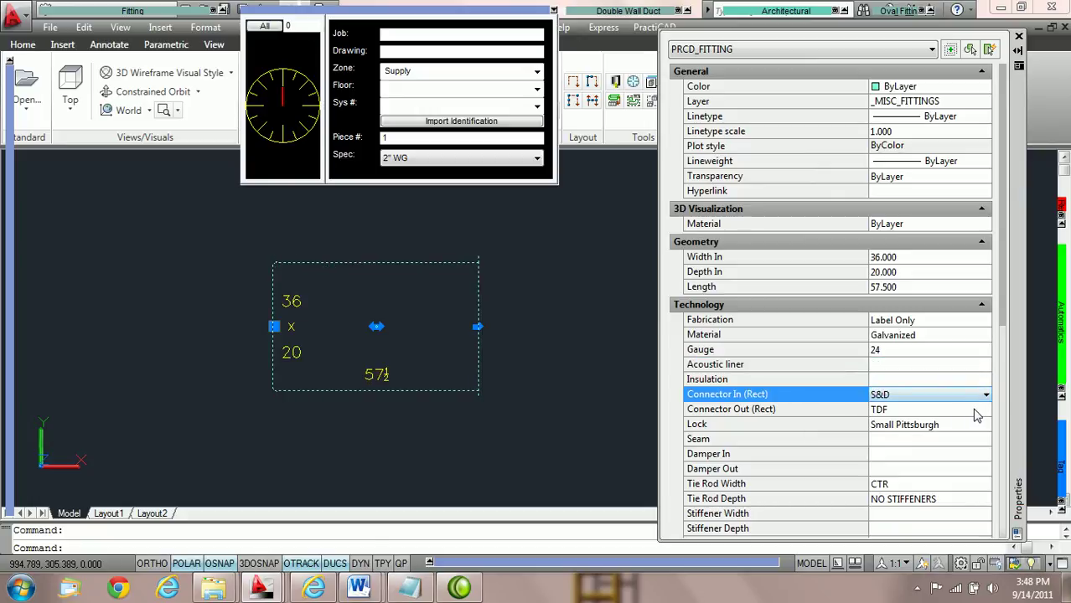
{"action": "left_click", "coordinate": [976, 410]}
{"action": "double_click", "coordinate": [976, 410]}
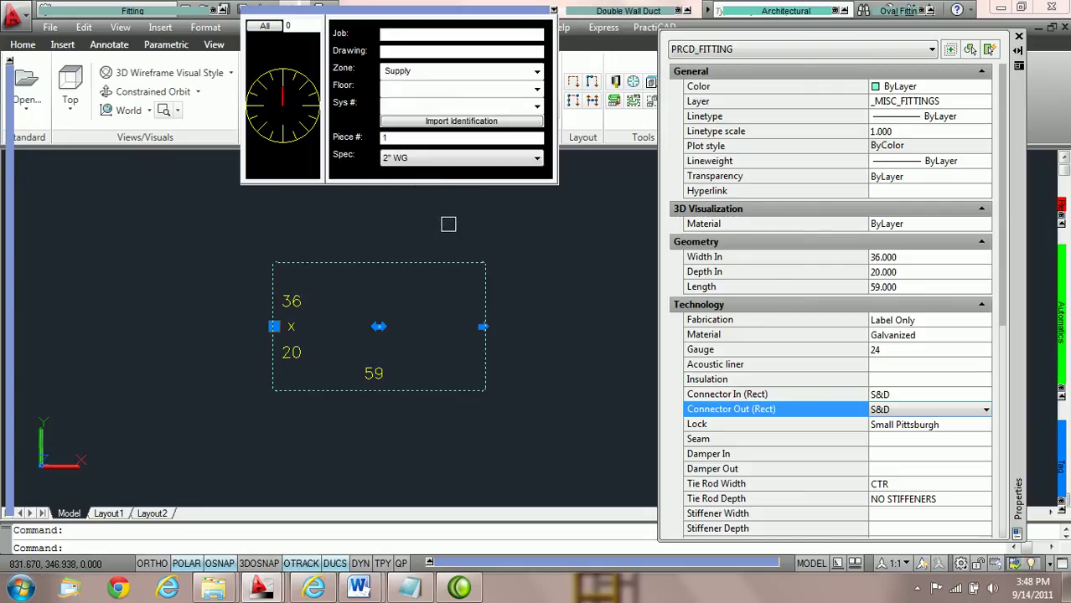
{"action": "key", "text": "Escape"}
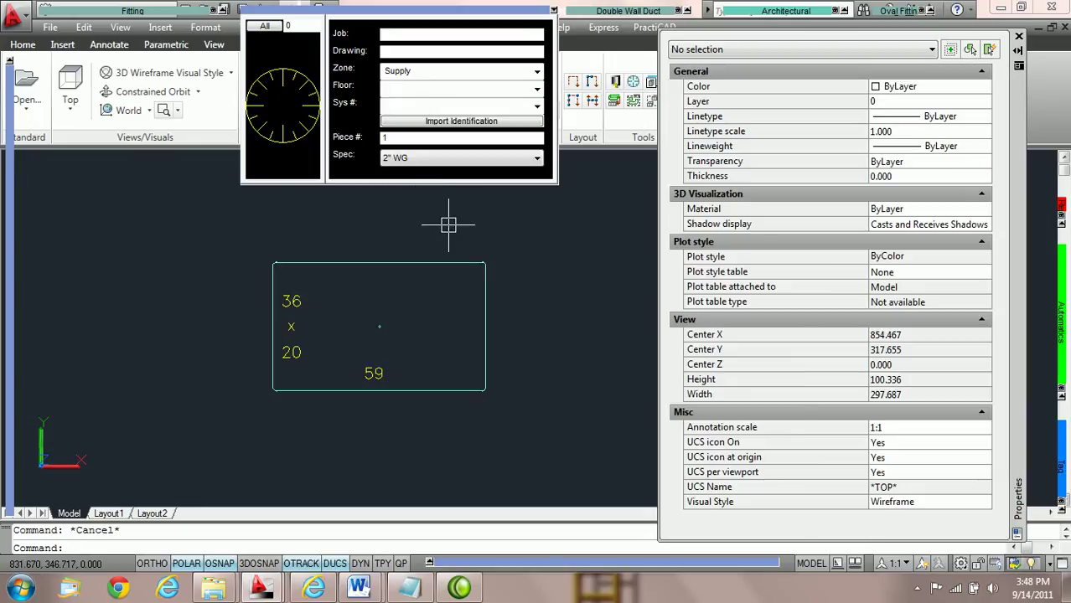
Step: Reselect the duct and apply a 1" Acoustic Liner to it
{"action": "left_click", "coordinate": [415, 264]}
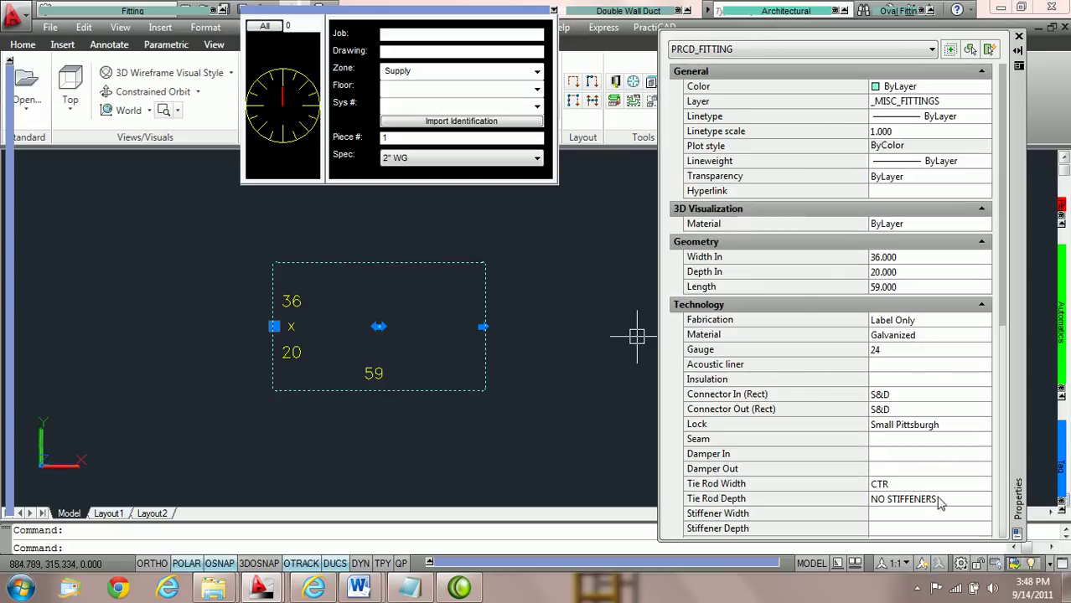
{"action": "scroll", "coordinate": [942, 318], "scroll_direction": "down", "scroll_amount": 3}
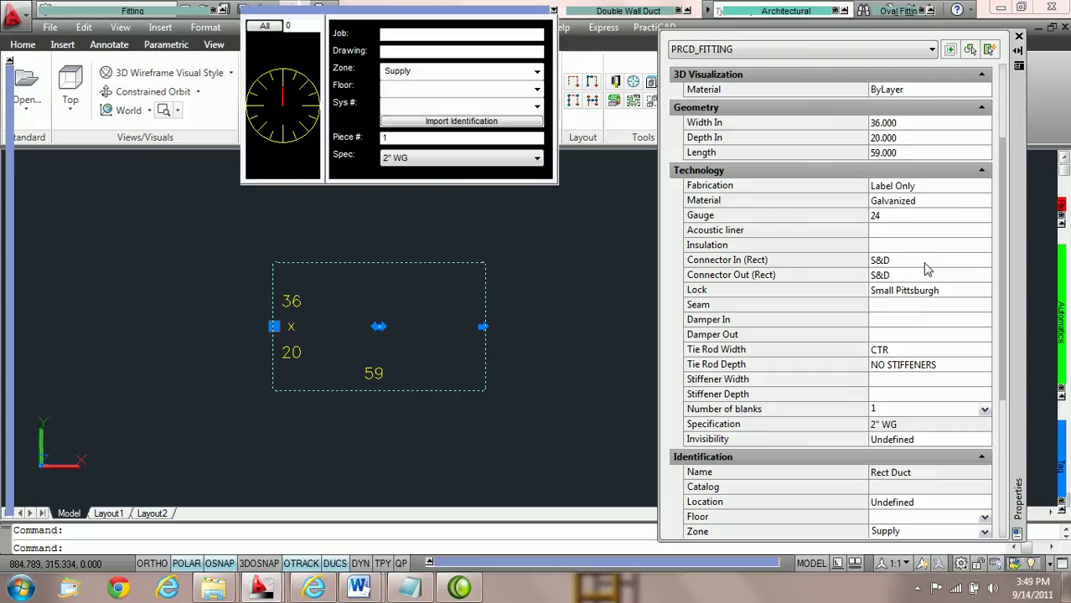
{"action": "left_click", "coordinate": [978, 235]}
{"action": "left_click", "coordinate": [985, 232]}
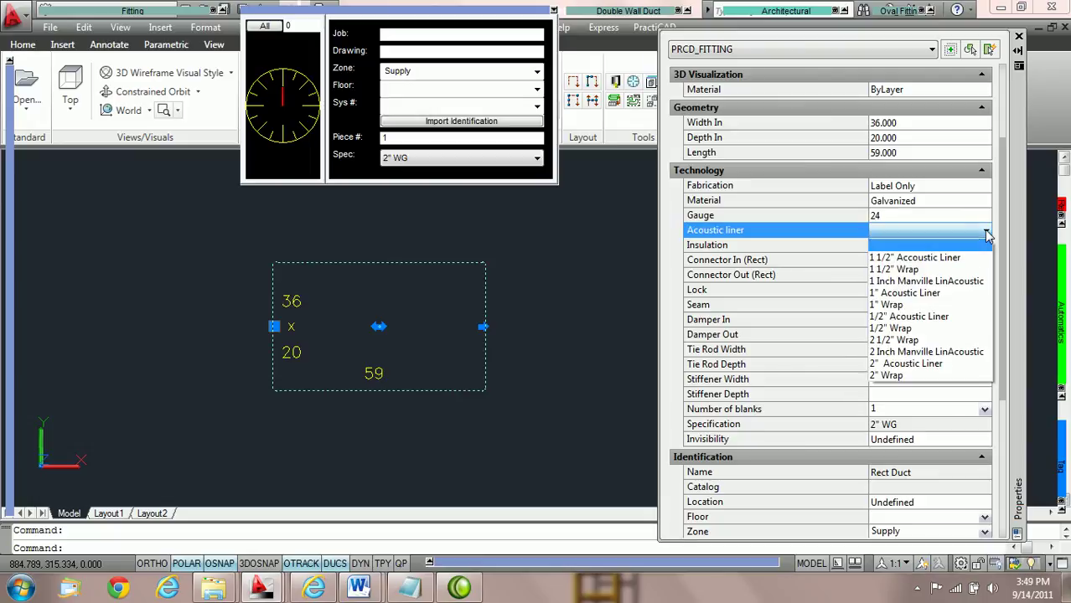
{"action": "left_click", "coordinate": [909, 292]}
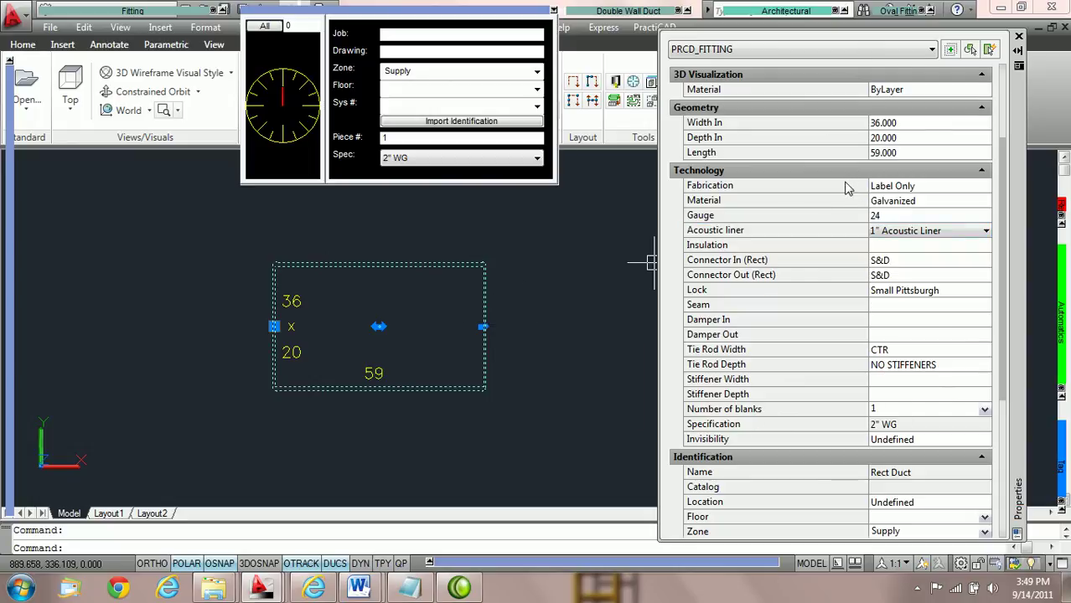
Step: Set the duct's Depth In dimension to 22
{"action": "scroll", "coordinate": [843, 176], "scroll_direction": "up", "scroll_amount": 1}
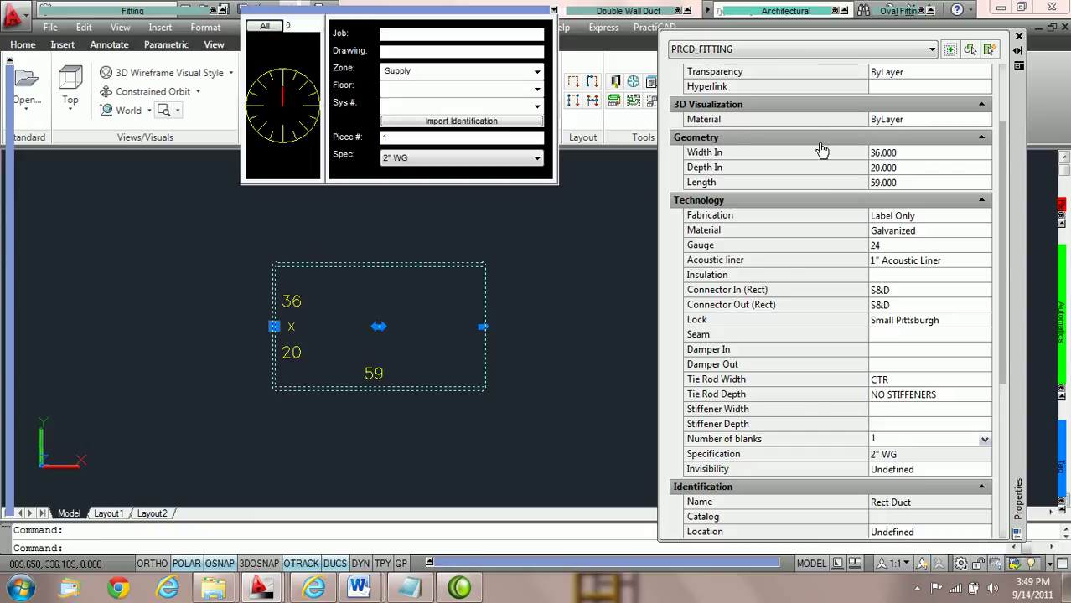
{"action": "left_click", "coordinate": [913, 168]}
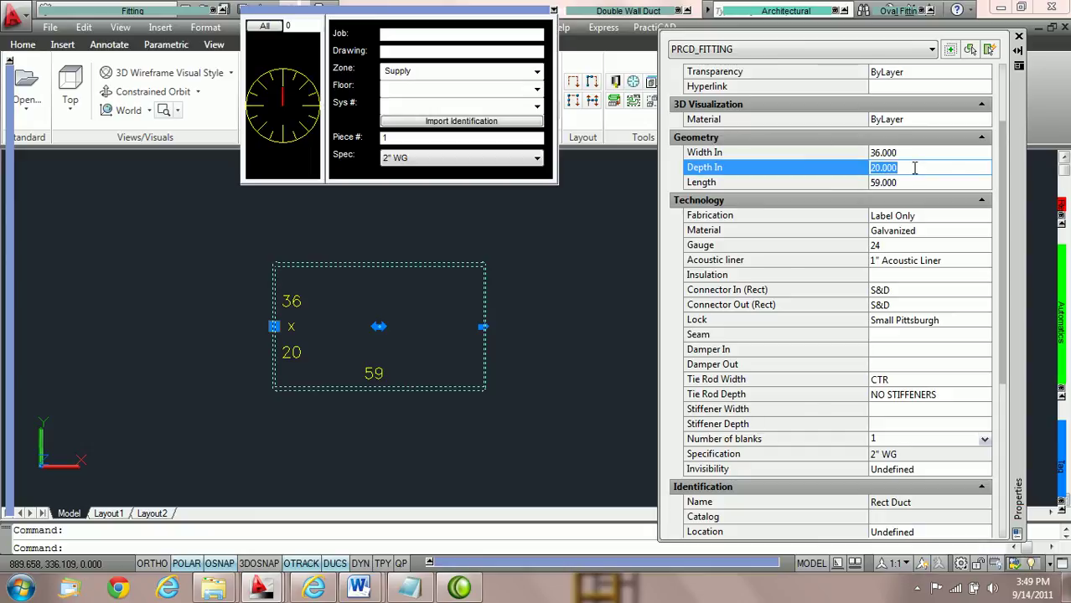
{"action": "type", "text": "22"}
{"action": "key", "text": "Tab"}
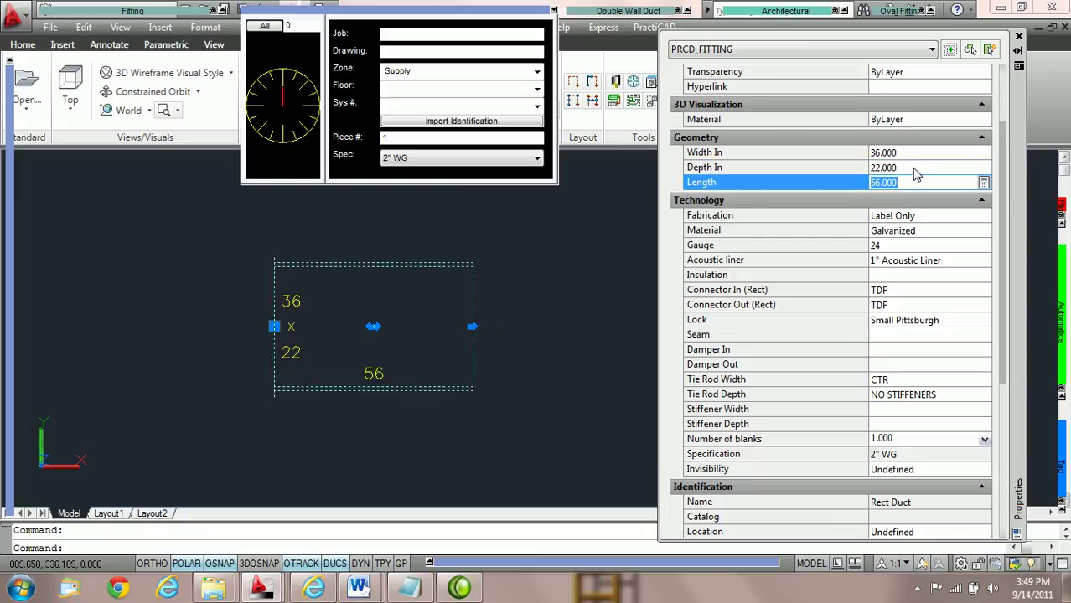